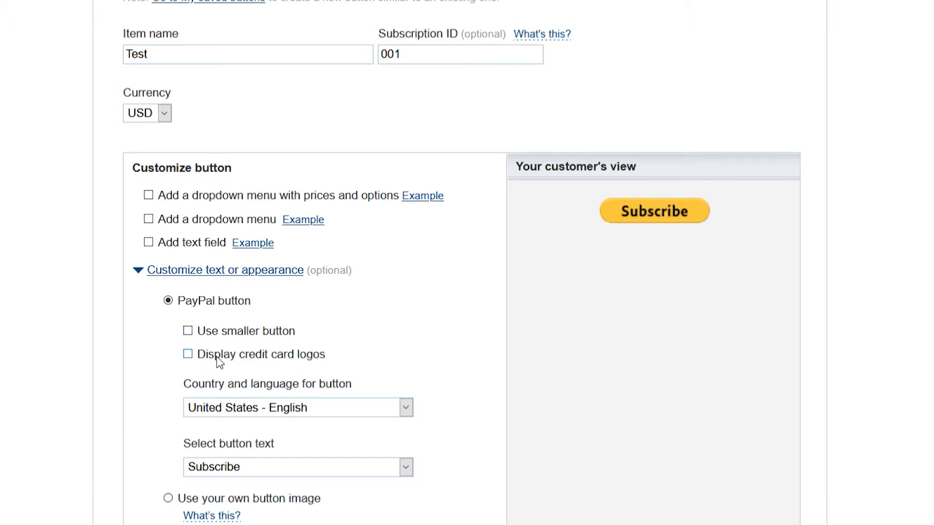
Try displaying credit card logos on the Subscribe button and browse its country, language and button text choices
{"action": "left_click", "coordinate": [191, 355]}
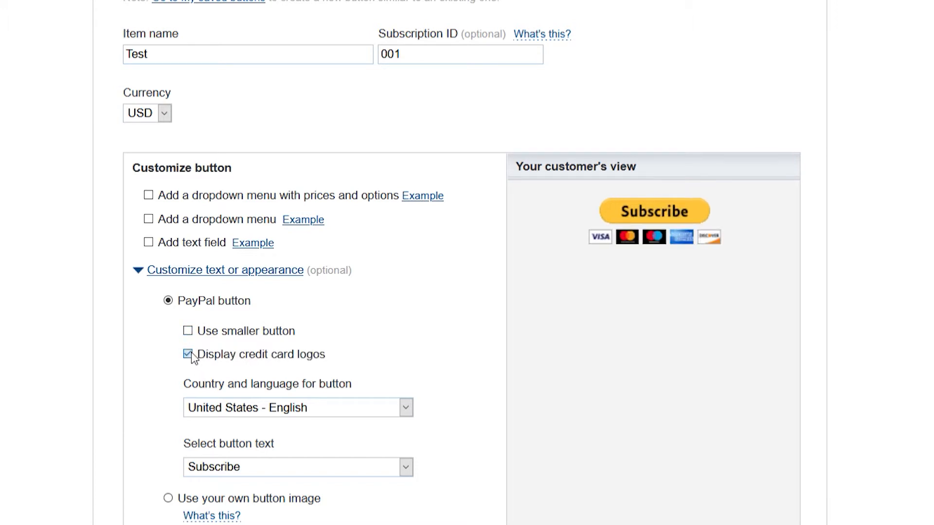
{"action": "left_click", "coordinate": [188, 355]}
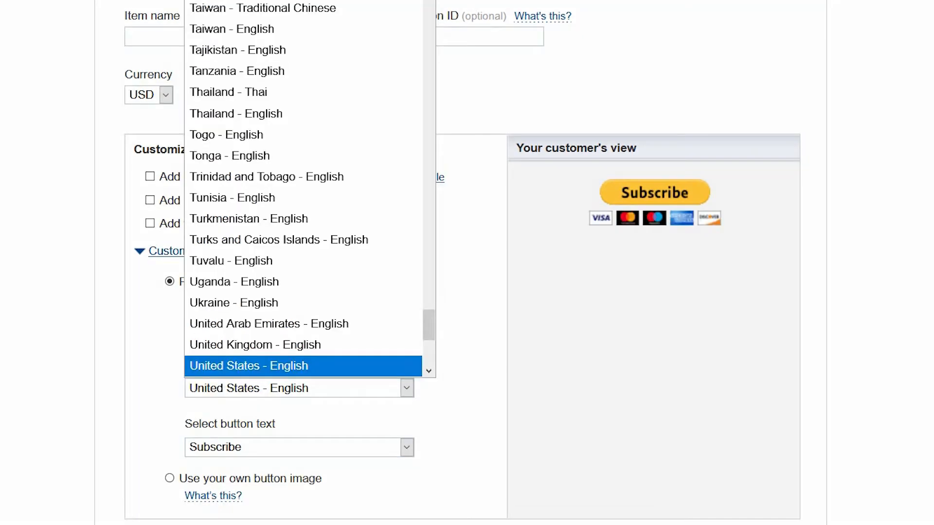
{"action": "scroll", "coordinate": [303, 243], "scroll_direction": "up", "scroll_amount": 2}
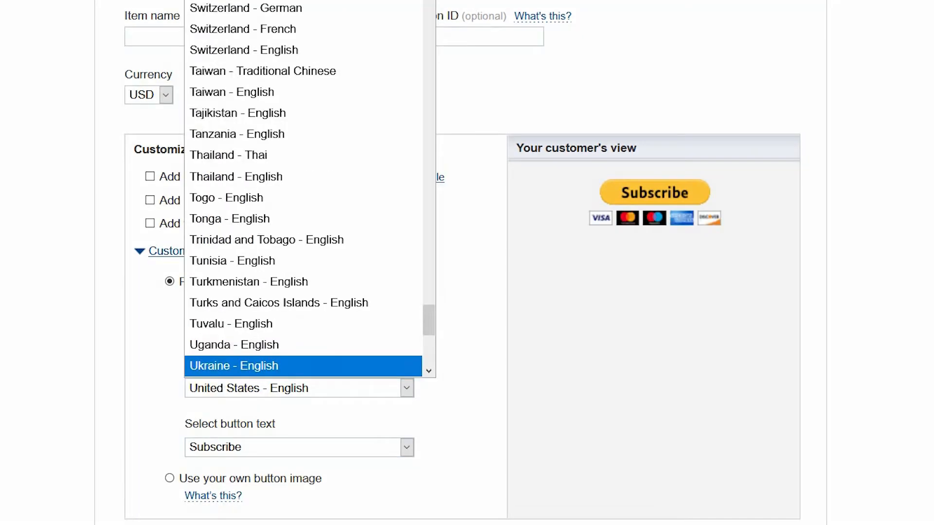
{"action": "scroll", "coordinate": [303, 344], "scroll_direction": "down", "scroll_amount": 1}
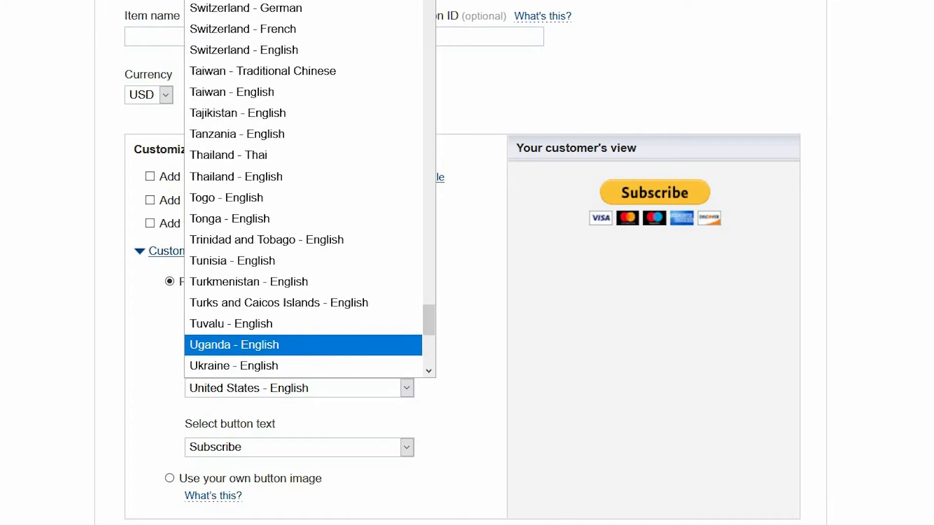
{"action": "scroll", "coordinate": [303, 365], "scroll_direction": "down", "scroll_amount": 1}
{"action": "key", "text": "Escape"}
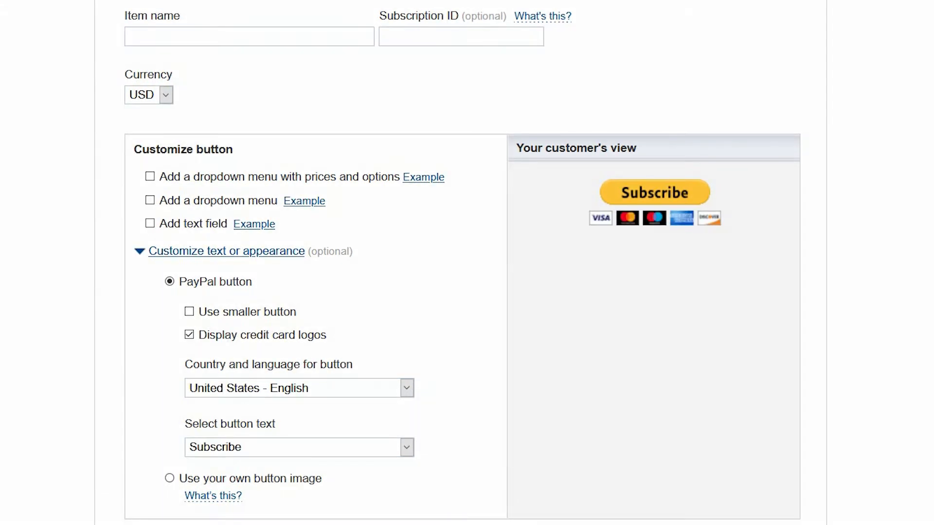
{"action": "left_click", "coordinate": [340, 447]}
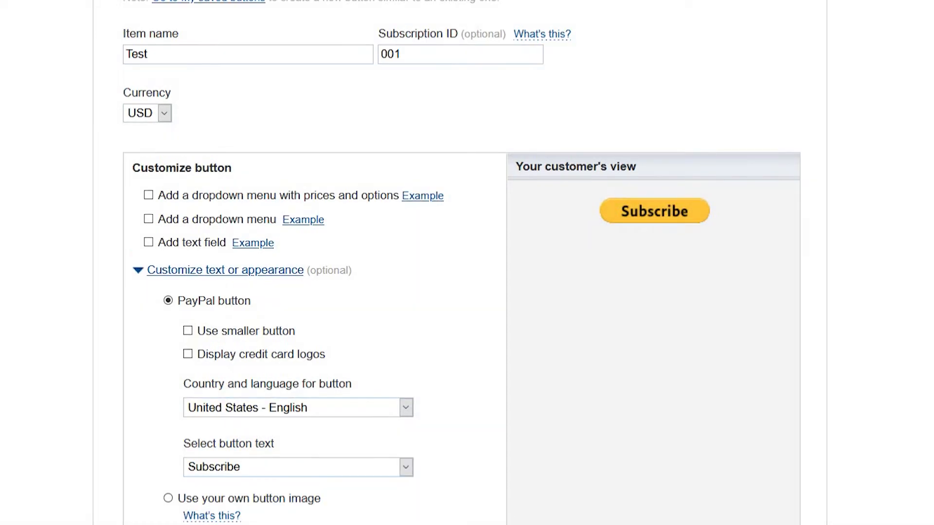
Try switching the button's appearance from the PayPal button to a custom image with its own URL
{"action": "scroll", "coordinate": [6, 317], "scroll_direction": "down", "scroll_amount": 4}
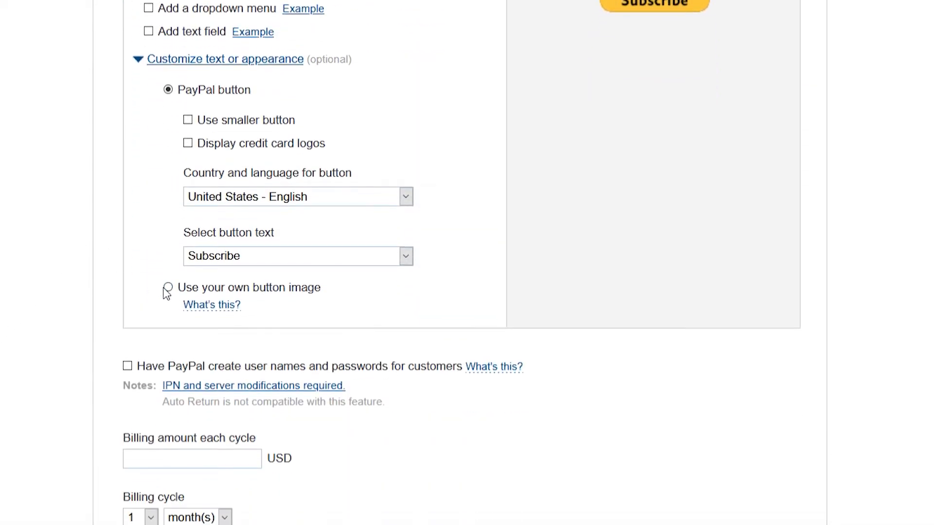
{"action": "left_click", "coordinate": [168, 288]}
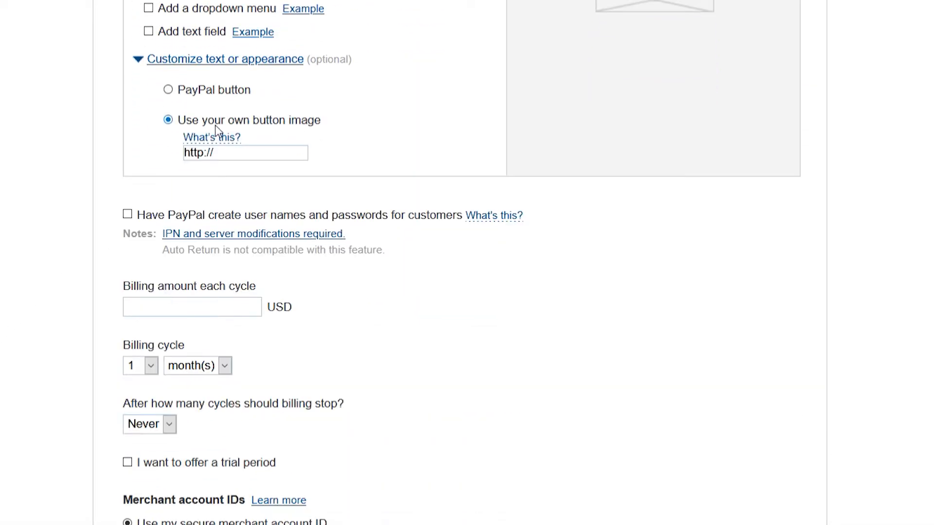
{"action": "left_click", "coordinate": [235, 157]}
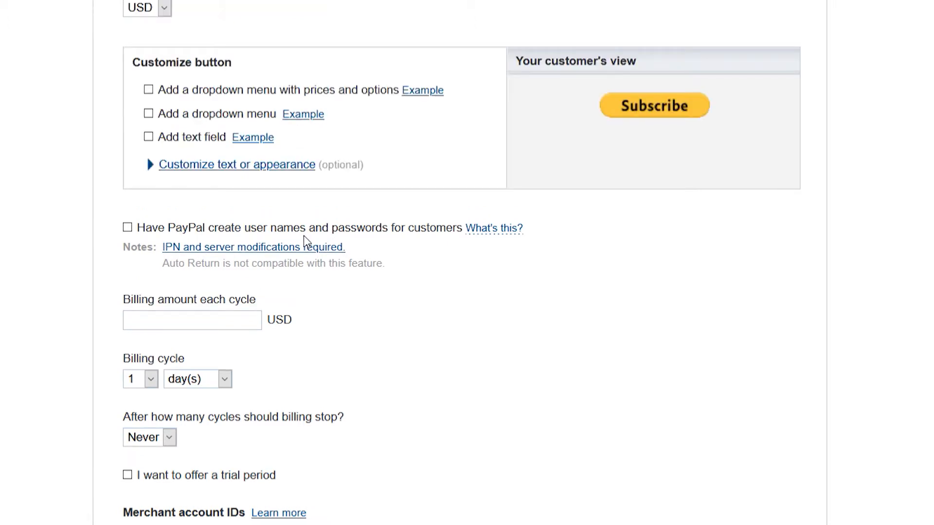
Set the billing amount to 15.00 USD per cycle, with a billing cycle of 1 month
{"action": "scroll", "coordinate": [303, 235], "scroll_direction": "down", "scroll_amount": 2}
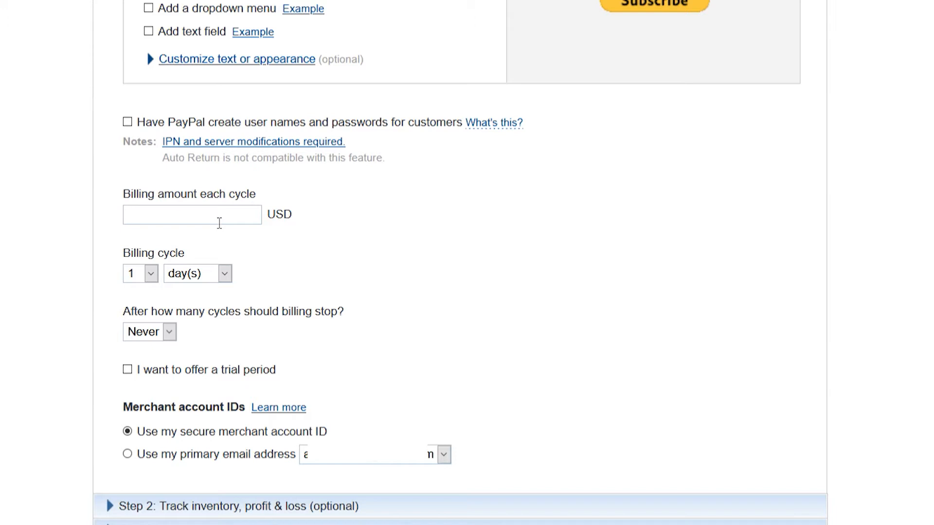
{"action": "type", "text": "15.00"}
{"action": "left_click", "coordinate": [222, 274]}
{"action": "left_click", "coordinate": [209, 331]}
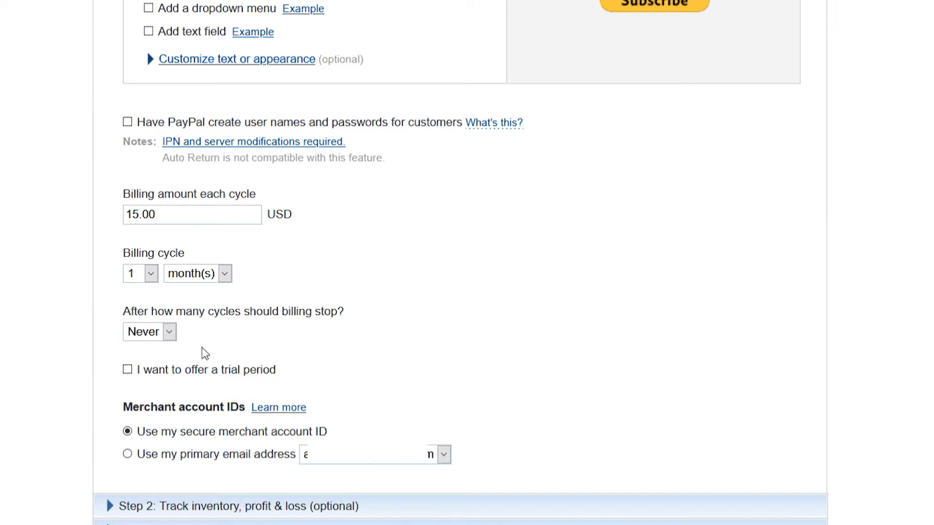
Offer a trial period lasting 7 days, billed at 0.00 USD
{"action": "left_click", "coordinate": [128, 370]}
{"action": "scroll", "coordinate": [131, 376], "scroll_direction": "down", "scroll_amount": 2}
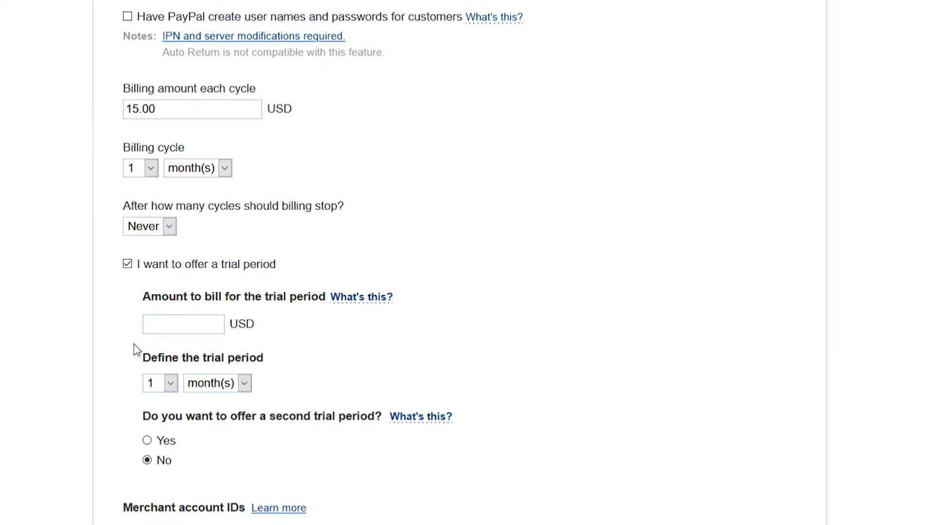
{"action": "scroll", "coordinate": [144, 302], "scroll_direction": "down", "scroll_amount": 2}
{"action": "left_click", "coordinate": [210, 223]}
{"action": "type", "text": "0.00"}
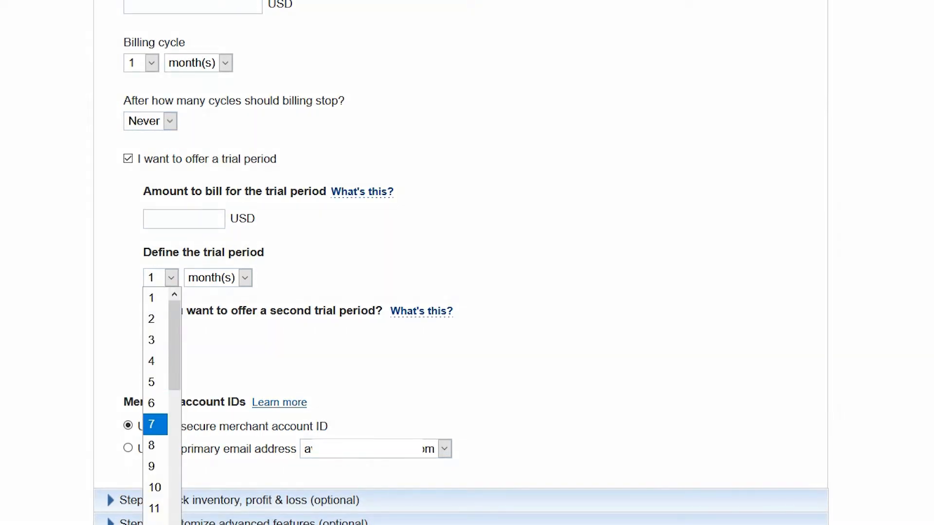
{"action": "left_click", "coordinate": [154, 425]}
{"action": "left_click", "coordinate": [218, 278]}
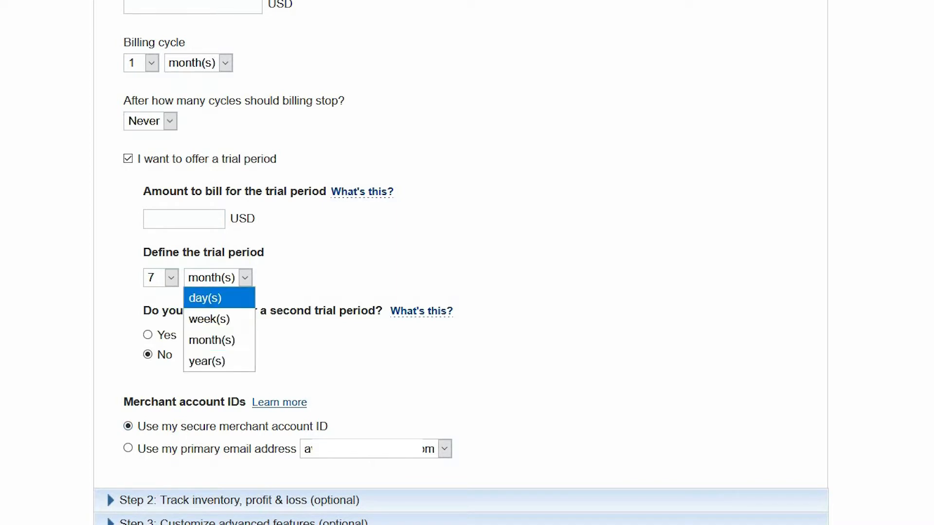
{"action": "left_click", "coordinate": [208, 298]}
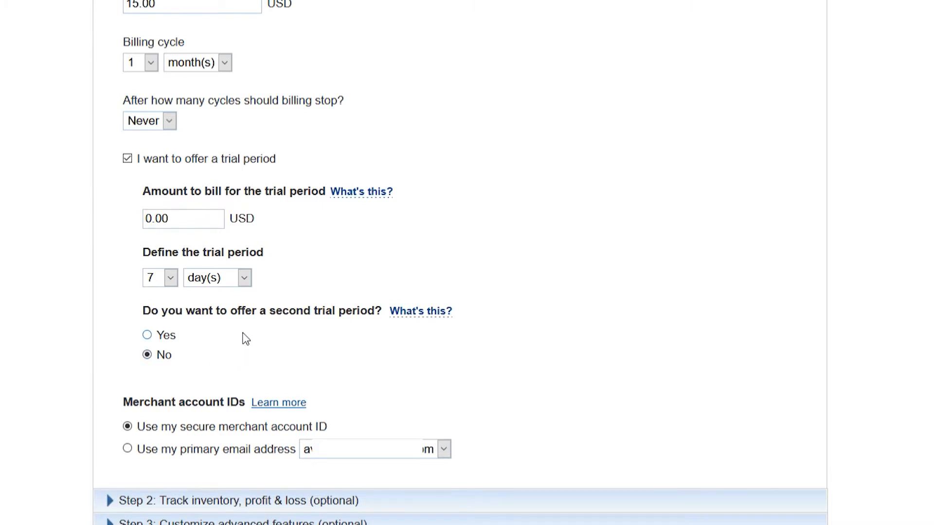
Expand the Step 2 inventory, profit and loss section and try out the tracking of profit and losses
{"action": "scroll", "coordinate": [246, 339], "scroll_direction": "down", "scroll_amount": 4}
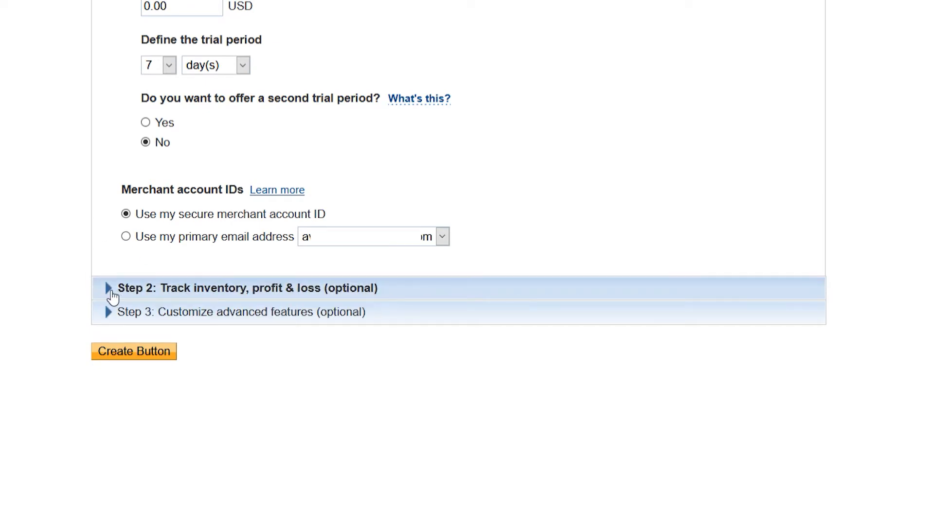
{"action": "left_click", "coordinate": [109, 288]}
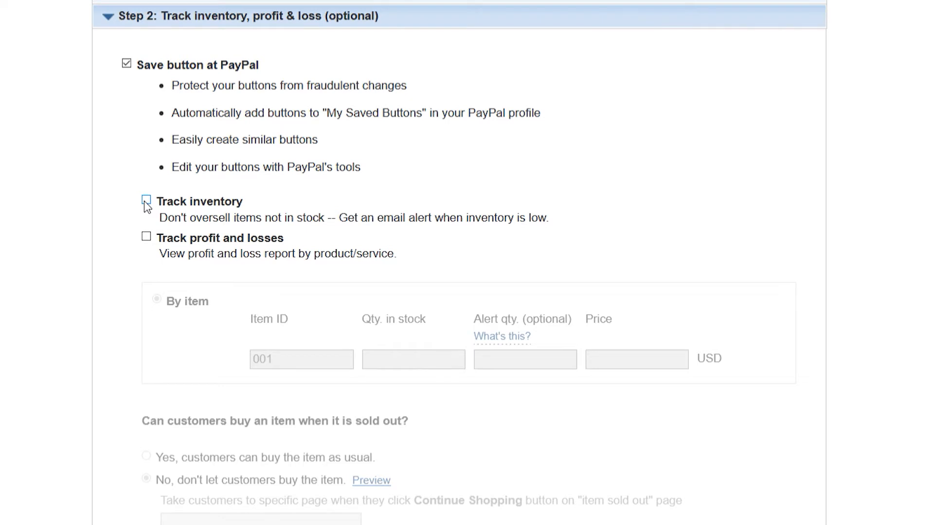
{"action": "scroll", "coordinate": [147, 206], "scroll_direction": "down", "scroll_amount": 2}
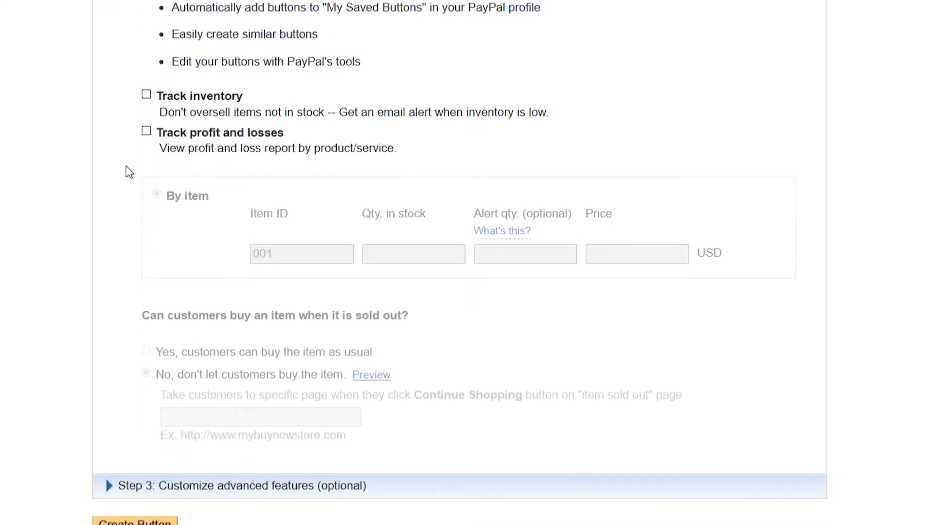
{"action": "left_click", "coordinate": [147, 133]}
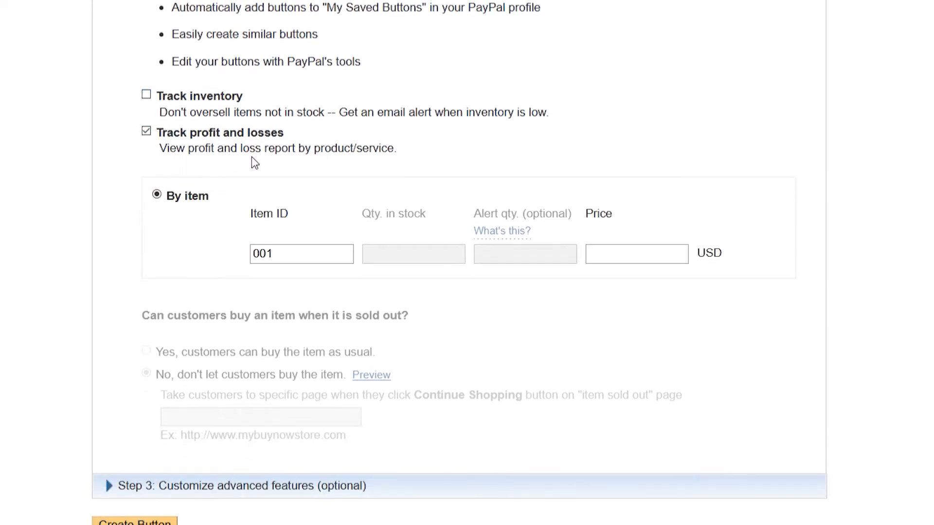
{"action": "left_click", "coordinate": [147, 134]}
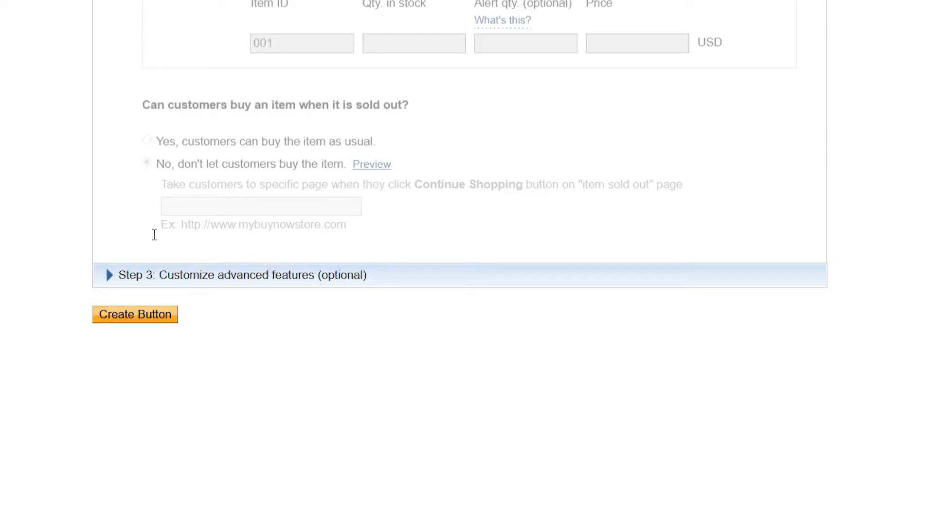
In the Step 3 advanced features, mark the customer's shipping address as not needed and enable redirect URLs for cancelled and finished checkouts
{"action": "left_click", "coordinate": [124, 284]}
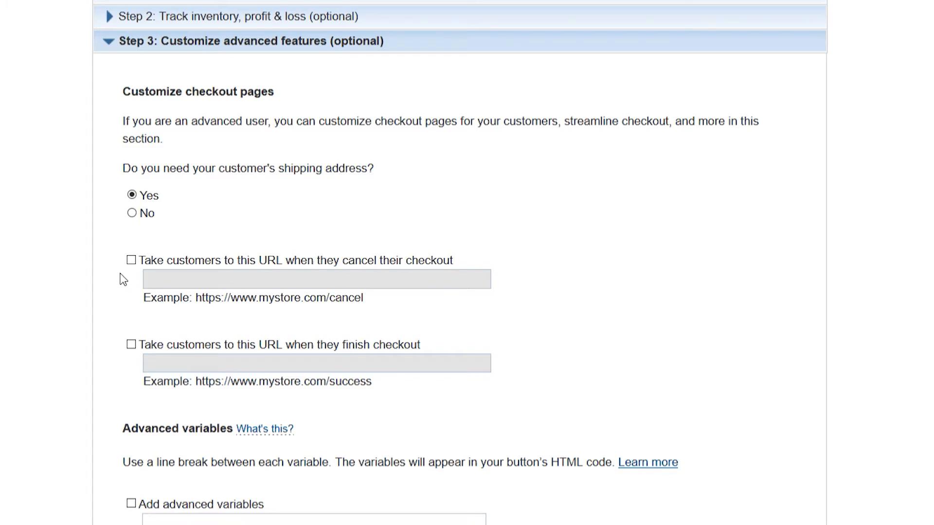
{"action": "left_click", "coordinate": [132, 213]}
{"action": "scroll", "coordinate": [140, 227], "scroll_direction": "down", "scroll_amount": 4}
{"action": "scroll", "coordinate": [92, 100], "scroll_direction": "up", "scroll_amount": 2}
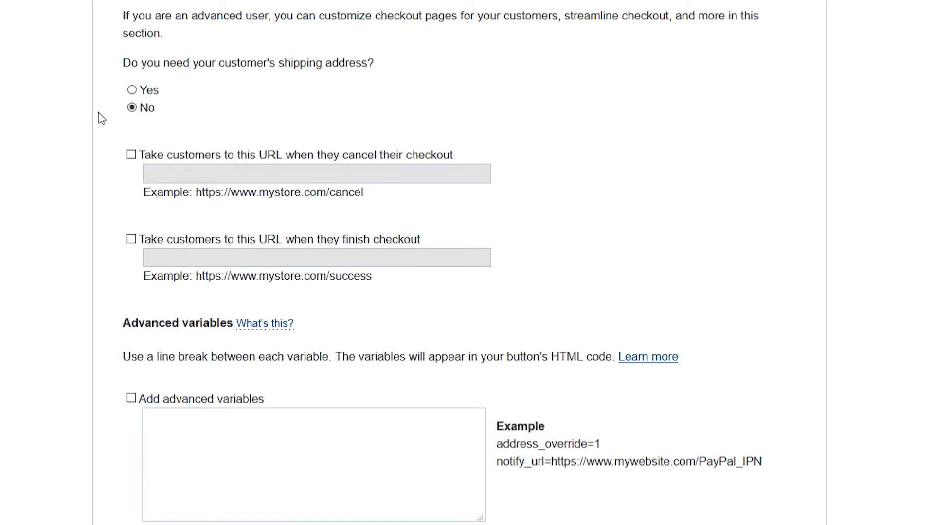
{"action": "left_click", "coordinate": [132, 155]}
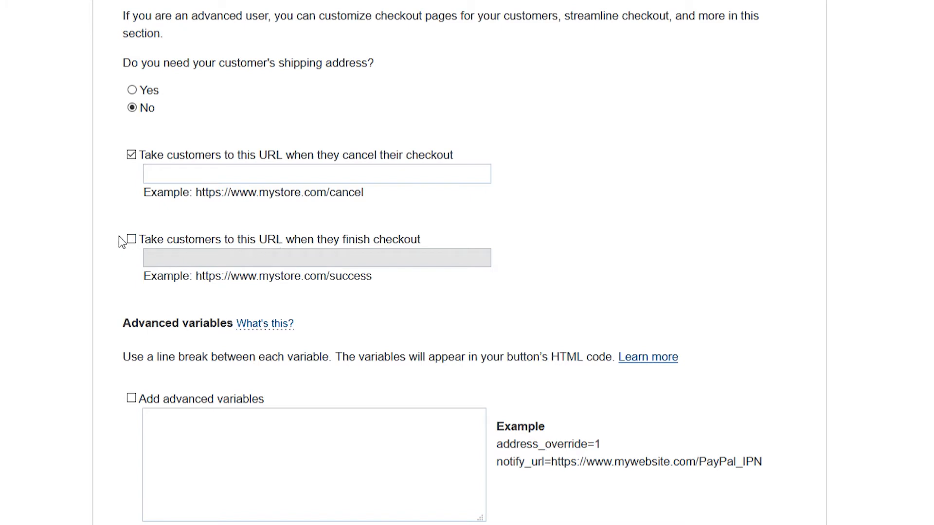
{"action": "left_click", "coordinate": [132, 239]}
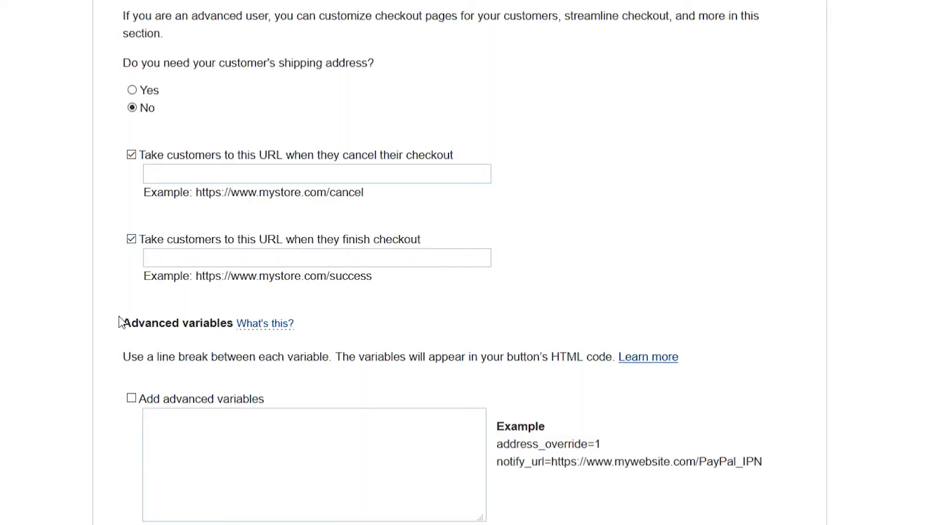
Create the subscription button and generate its code
{"action": "scroll", "coordinate": [118, 319], "scroll_direction": "down", "scroll_amount": 2}
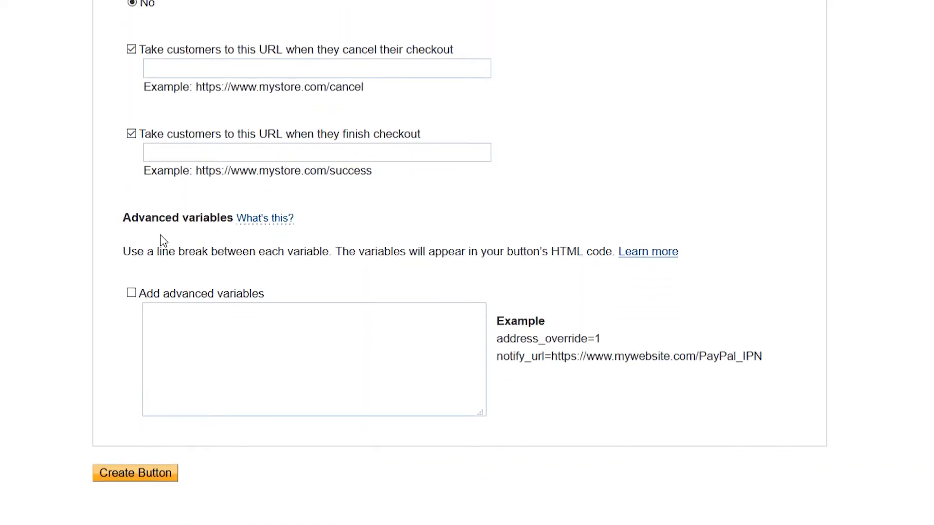
{"action": "mouse_move", "coordinate": [282, 230]}
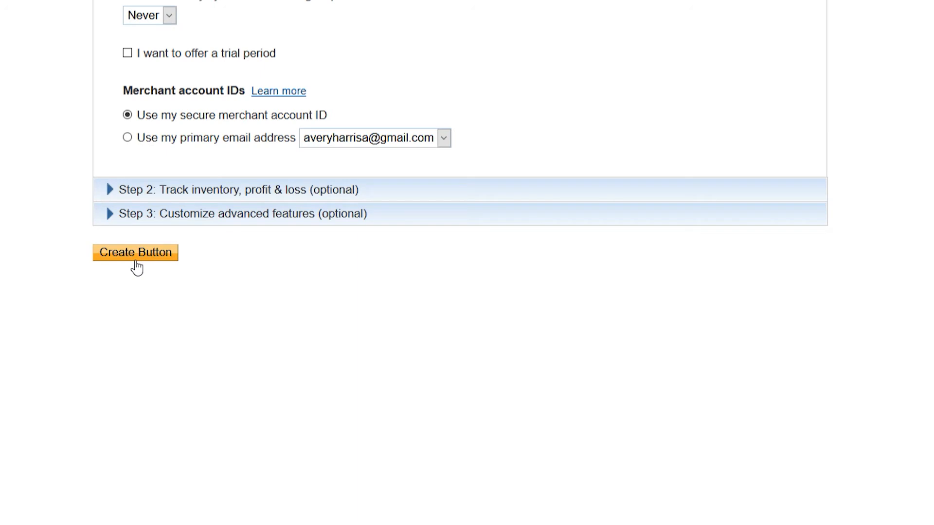
{"action": "left_click", "coordinate": [136, 252]}
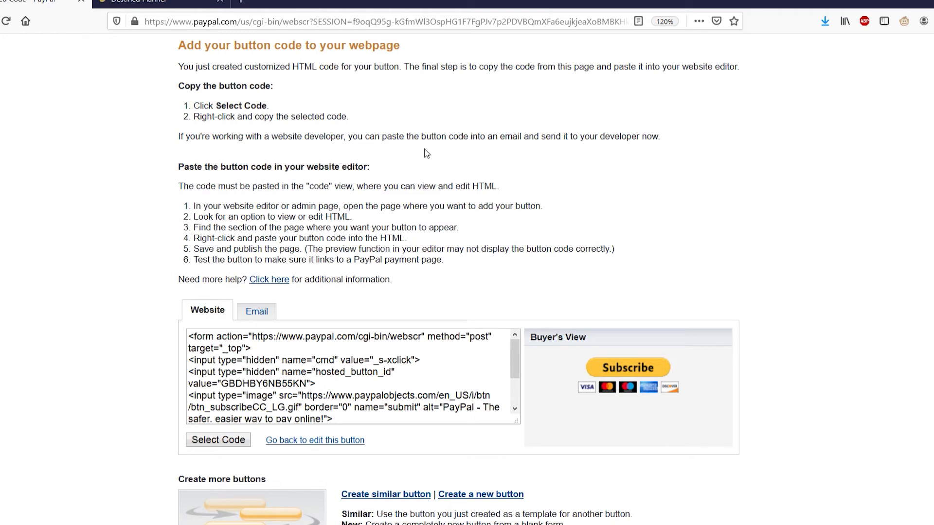
Inspect both versions of the generated button code by selecting the website HTML and the email link
{"action": "scroll", "coordinate": [426, 154], "scroll_direction": "down", "scroll_amount": 3}
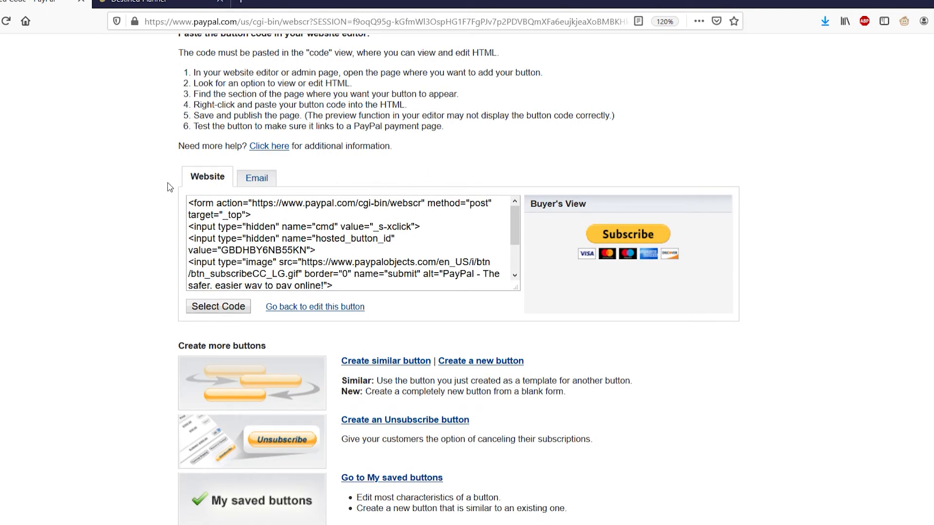
{"action": "left_click_drag", "start_coordinate": [347, 291], "coordinate": [186, 206]}
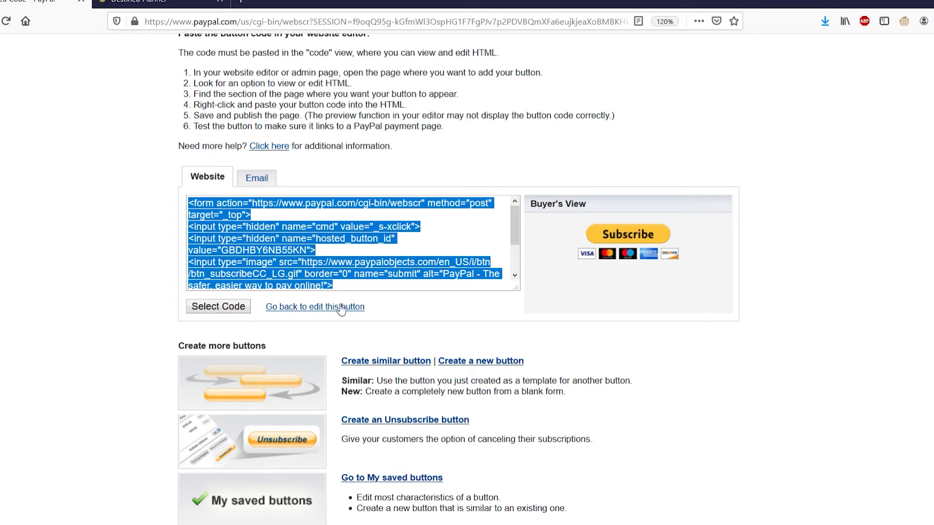
{"action": "left_click", "coordinate": [263, 180]}
{"action": "left_click_drag", "start_coordinate": [196, 207], "coordinate": [615, 217]}
{"action": "left_click", "coordinate": [206, 178]}
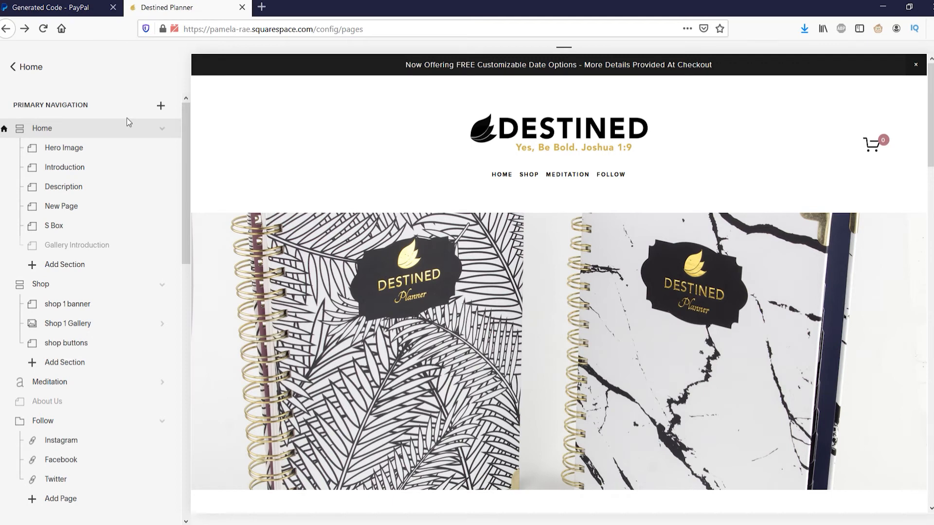
In the Squarespace site's page list, open the Meditation page and start editing its Intro content
{"action": "scroll", "coordinate": [131, 122], "scroll_direction": "down", "scroll_amount": 5}
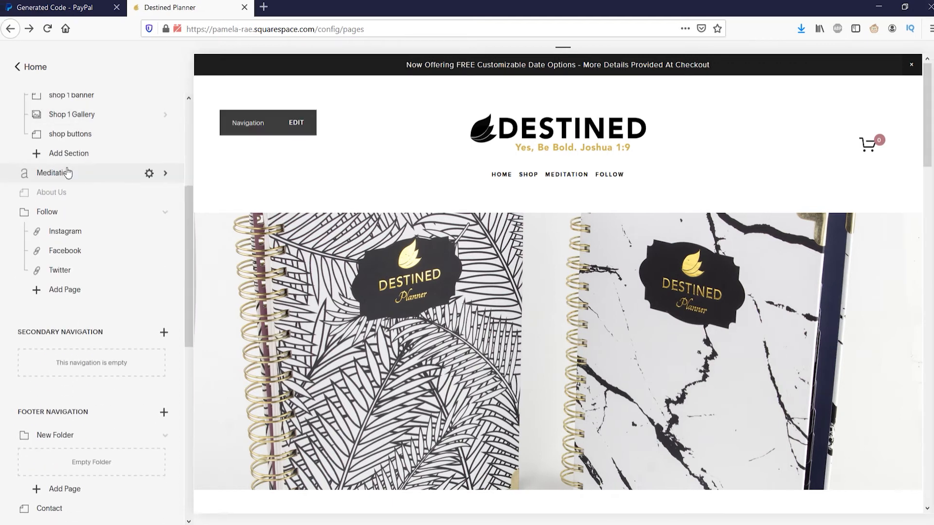
{"action": "left_click", "coordinate": [129, 173]}
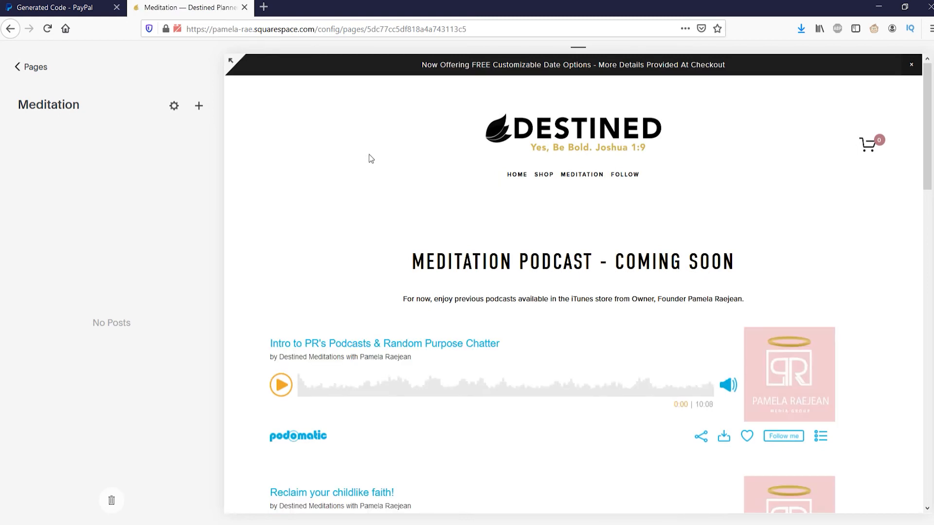
{"action": "scroll", "coordinate": [368, 154], "scroll_direction": "down", "scroll_amount": 6}
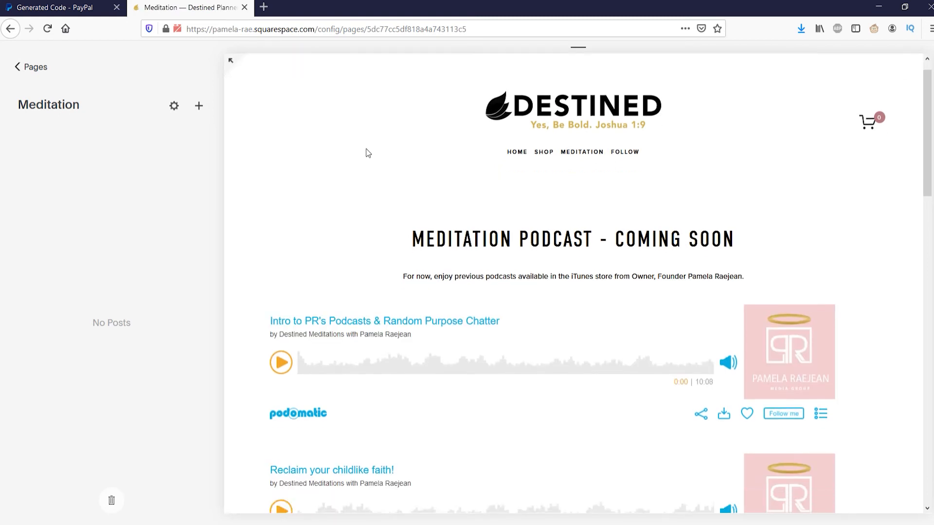
{"action": "left_click", "coordinate": [282, 67]}
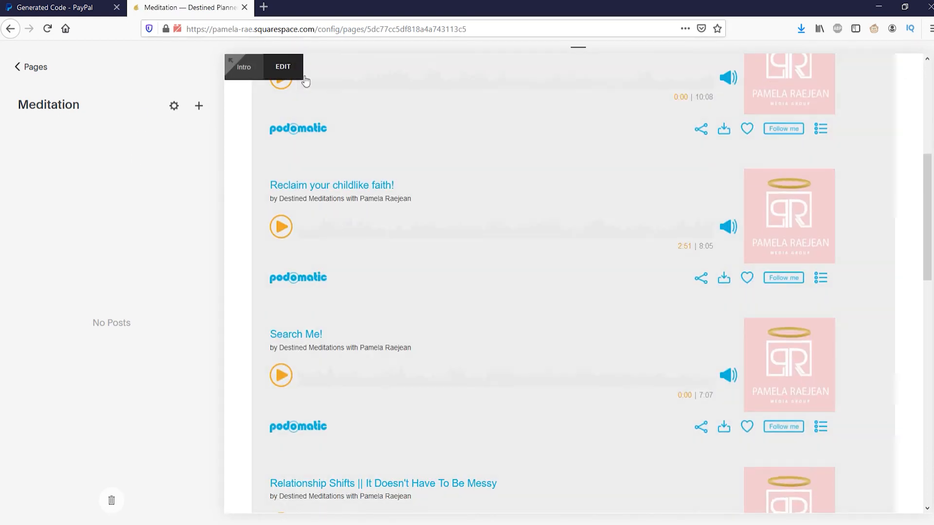
{"action": "scroll", "coordinate": [344, 227], "scroll_direction": "up", "scroll_amount": 10}
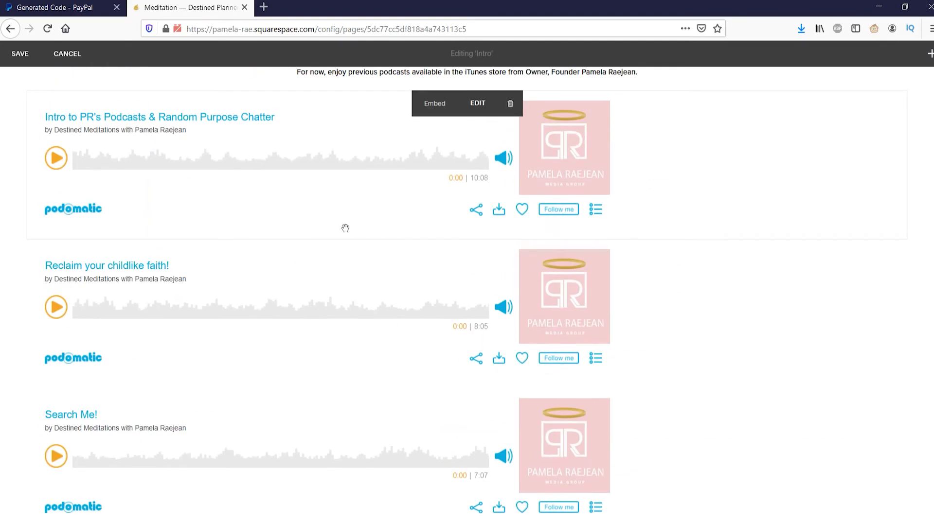
Add an Embed block to the Meditation page's Intro content
{"action": "scroll", "coordinate": [345, 228], "scroll_direction": "up", "scroll_amount": 5}
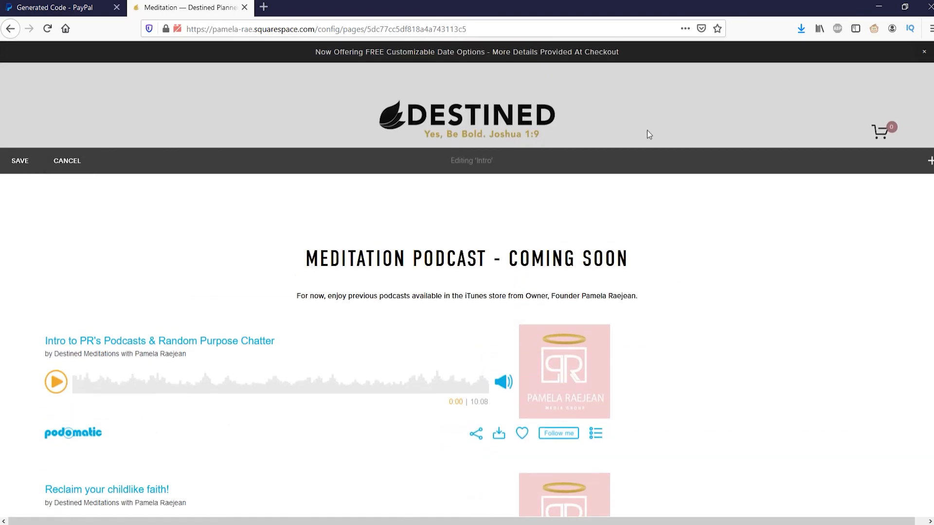
{"action": "left_click", "coordinate": [929, 161]}
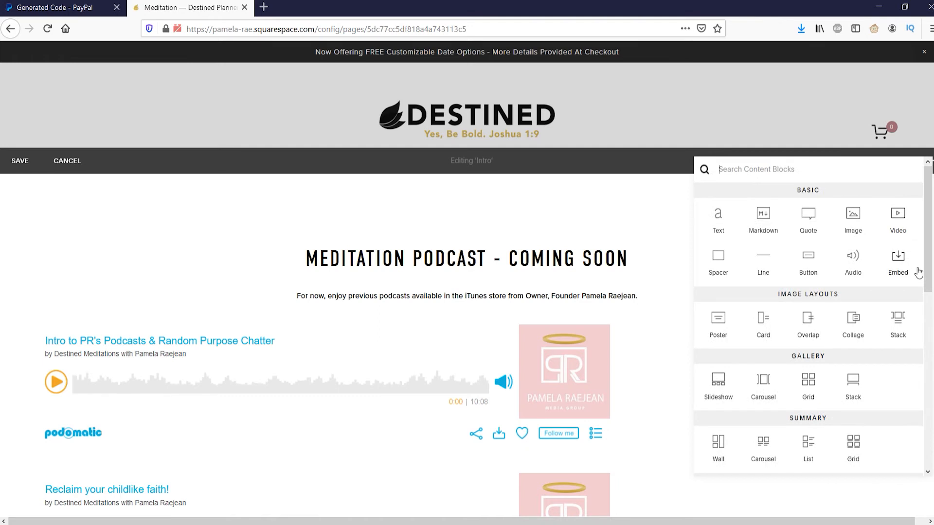
{"action": "left_click", "coordinate": [898, 260]}
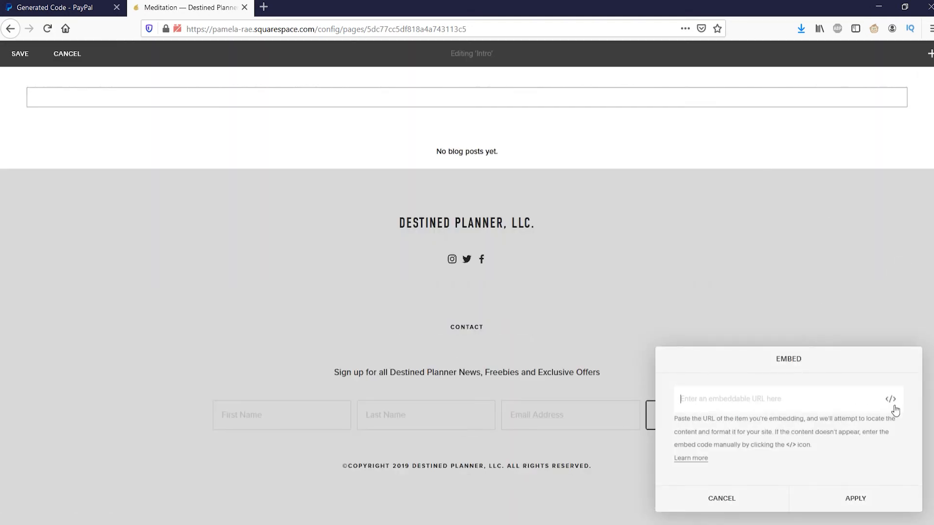
Switch to the PayPal generated code page and copy the Subscribe button's full website HTML
{"action": "left_click", "coordinate": [63, 7]}
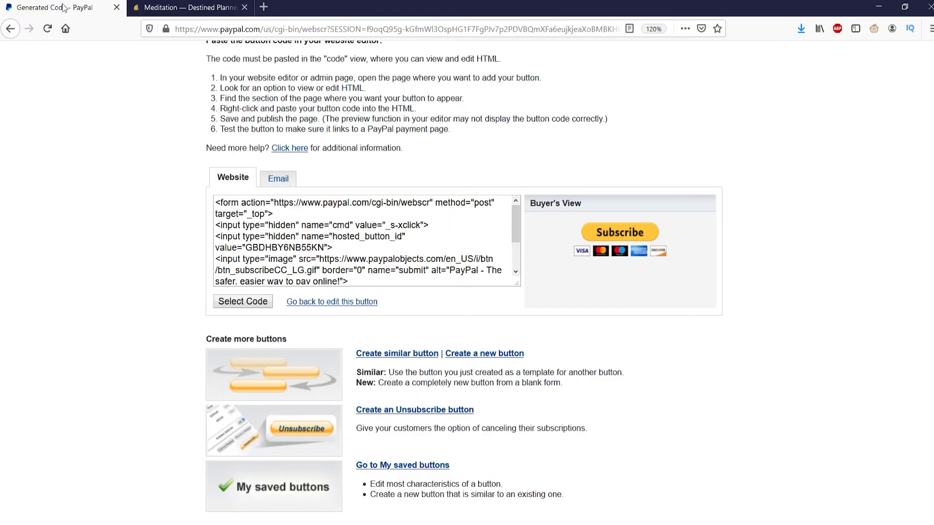
{"action": "left_click", "coordinate": [362, 282]}
{"action": "scroll", "coordinate": [299, 246], "scroll_direction": "down", "scroll_amount": 2}
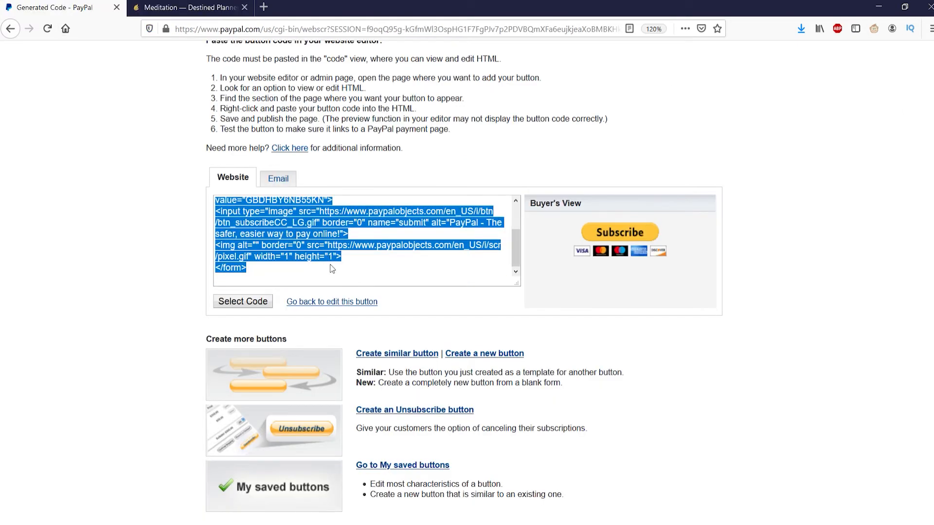
Return to the Squarespace editor, paste the copied PayPal HTML as the Embed block's manual embed code, and apply it
{"action": "left_click", "coordinate": [185, 7]}
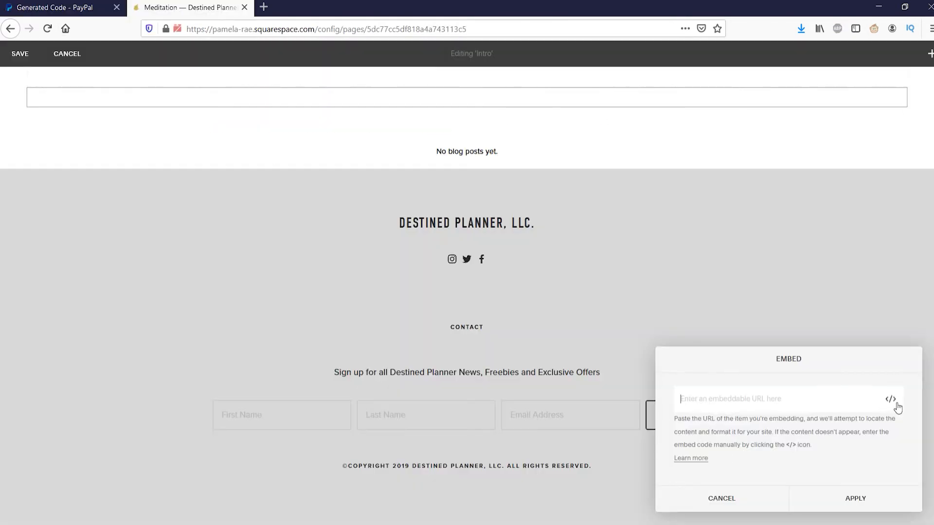
{"action": "left_click", "coordinate": [889, 399]}
{"action": "key", "text": "ctrl+v"}
{"action": "left_click", "coordinate": [548, 273]}
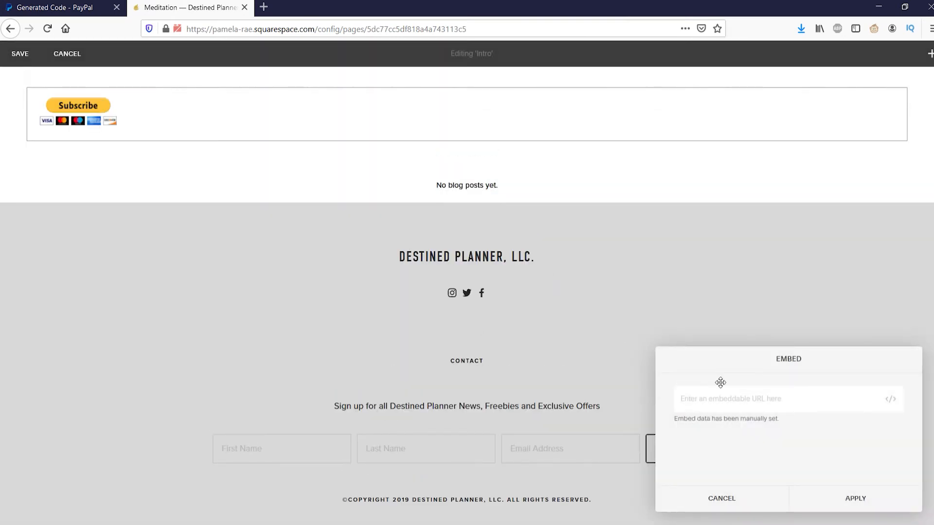
{"action": "left_click", "coordinate": [793, 487]}
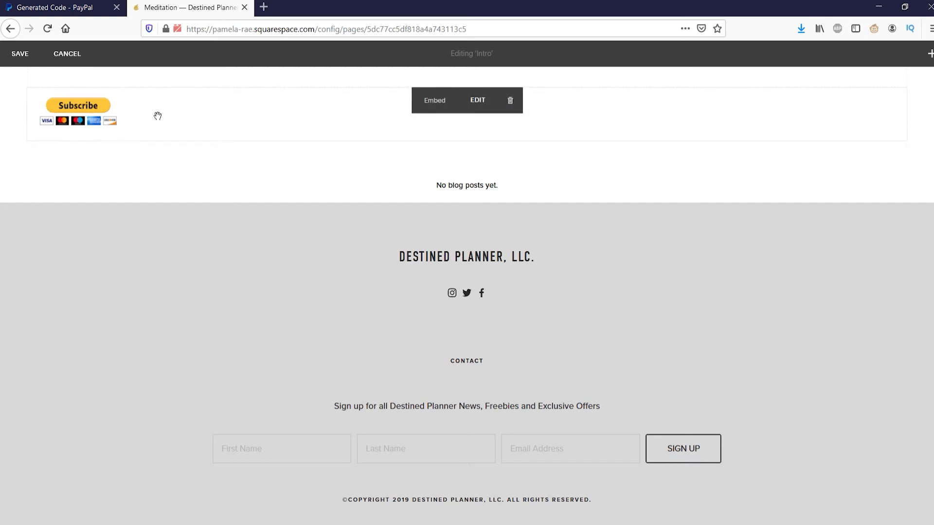
{"action": "scroll", "coordinate": [304, 271], "scroll_direction": "up", "scroll_amount": 8}
{"action": "scroll", "coordinate": [322, 277], "scroll_direction": "down", "scroll_amount": 3}
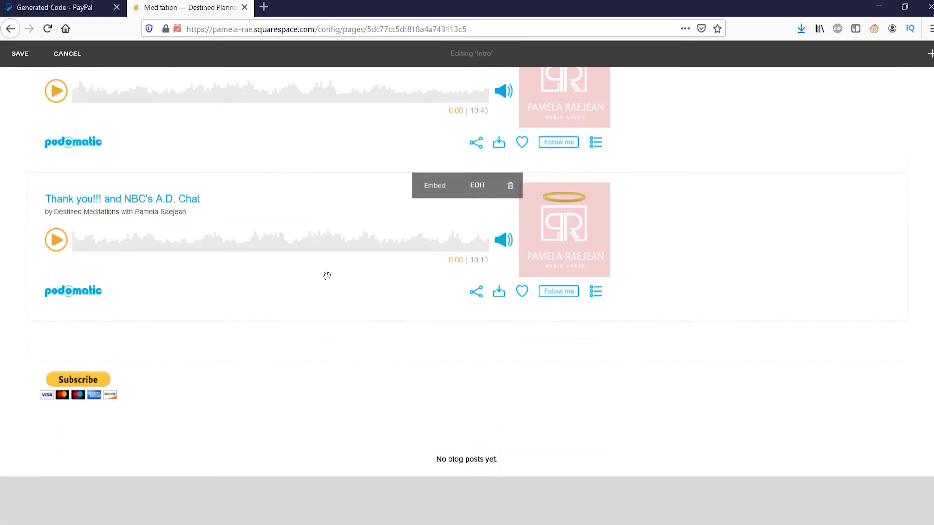
{"action": "scroll", "coordinate": [326, 275], "scroll_direction": "up", "scroll_amount": 2}
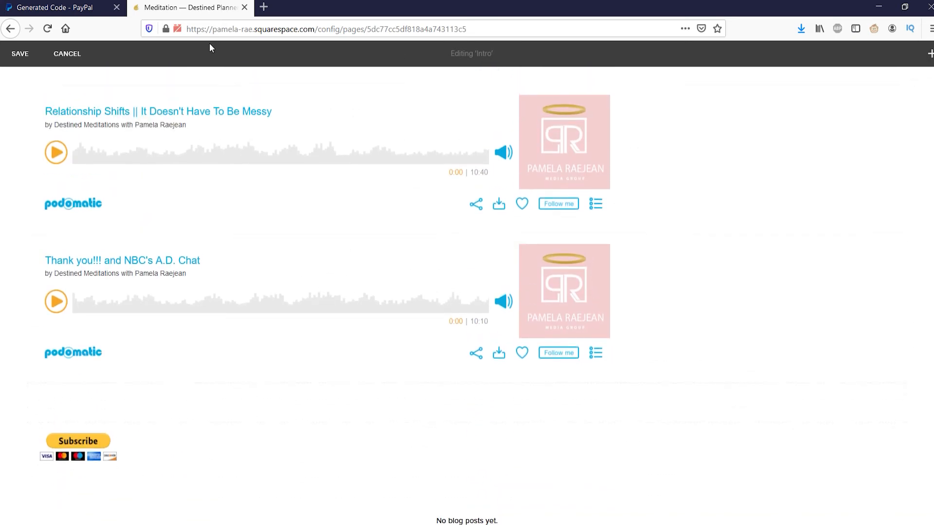
Switch back to the PayPal generated code page and copy the Subscribe button's email link
{"action": "left_click", "coordinate": [42, 8]}
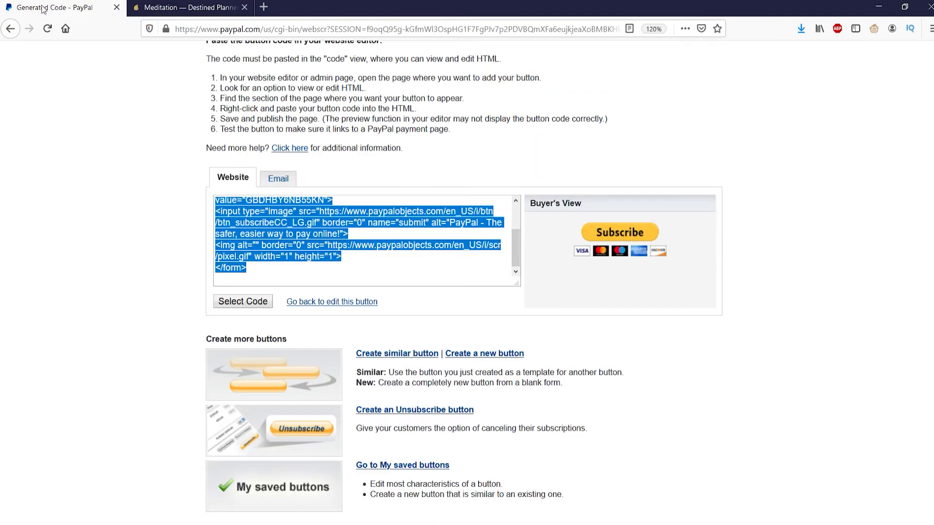
{"action": "left_click", "coordinate": [278, 178]}
{"action": "left_click", "coordinate": [610, 208]}
{"action": "key", "text": "ctrl+c"}
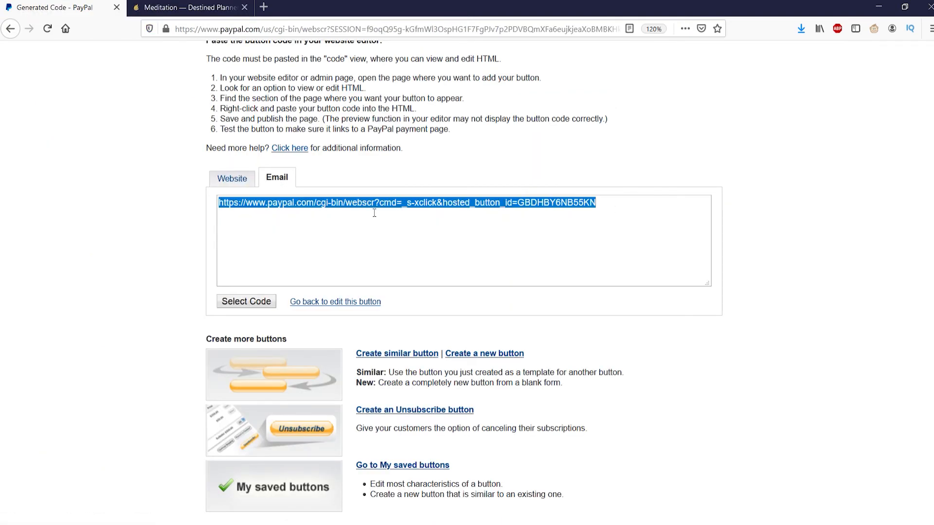
In the Squarespace editor, add a Button block with the copied PayPal email link as its clickthrough URL
{"action": "key", "text": "ctrl+Tab"}
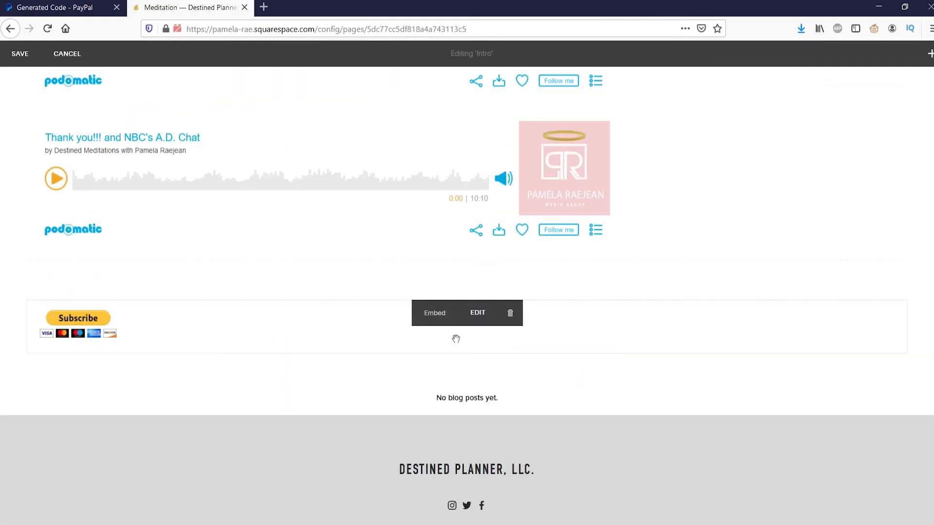
{"action": "left_click", "coordinate": [929, 54]}
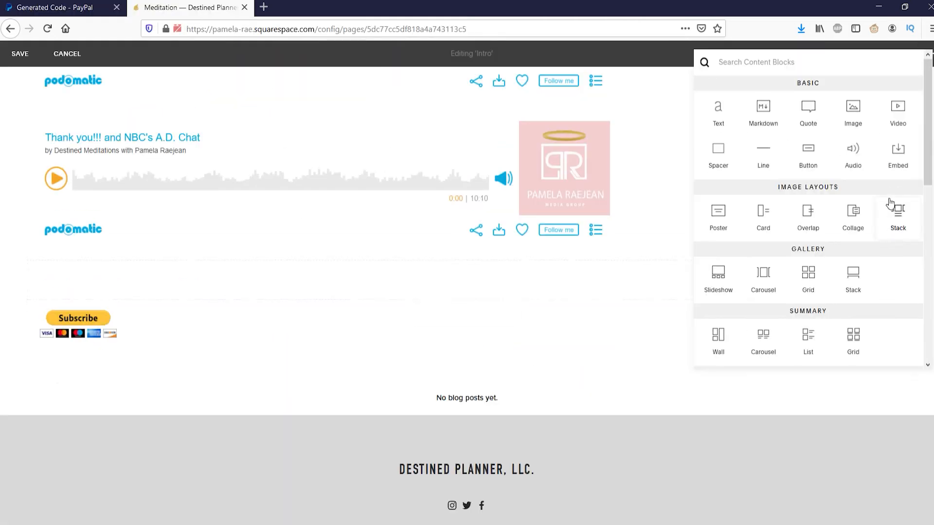
{"action": "left_click", "coordinate": [808, 151]}
{"action": "left_click", "coordinate": [778, 409]}
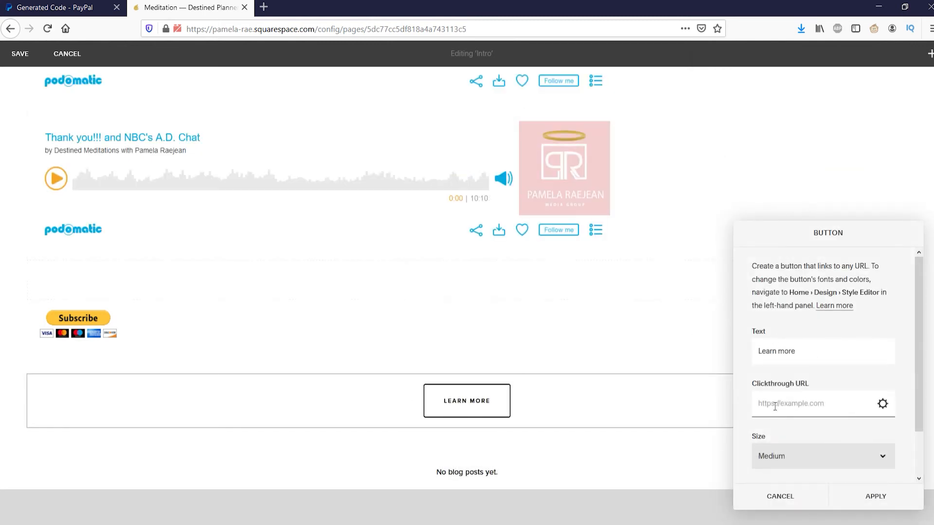
{"action": "key", "text": "ctrl+v"}
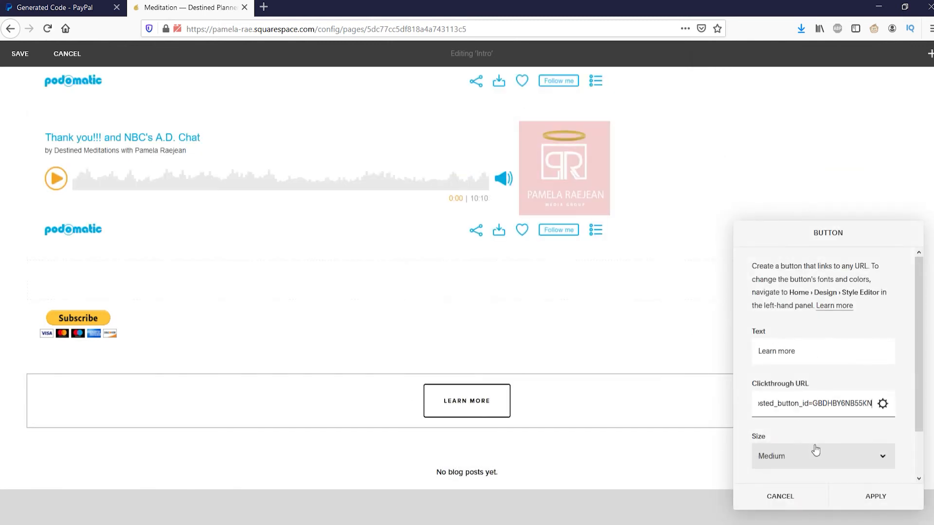
Set the new button's text to "subscribe", apply the block settings and save the Intro content
{"action": "left_click_drag", "start_coordinate": [813, 352], "coordinate": [747, 350]}
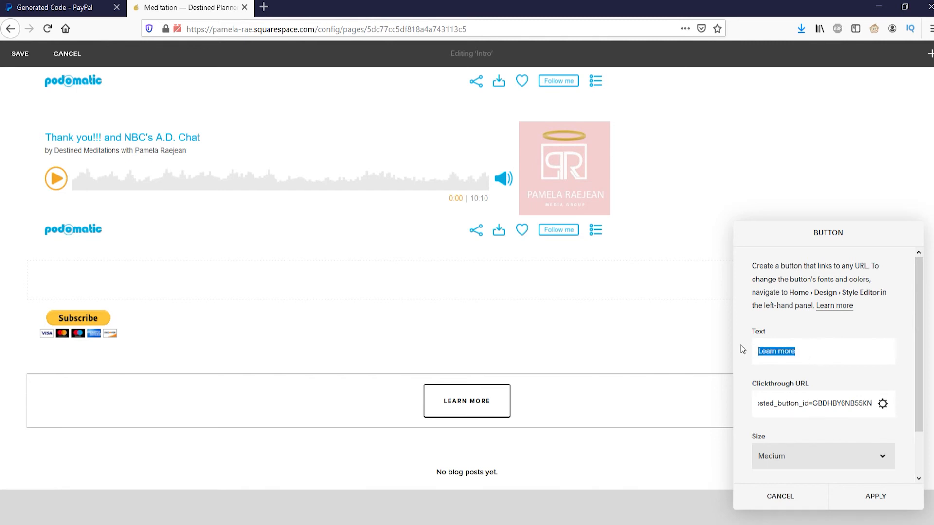
{"action": "type", "text": "subscribe"}
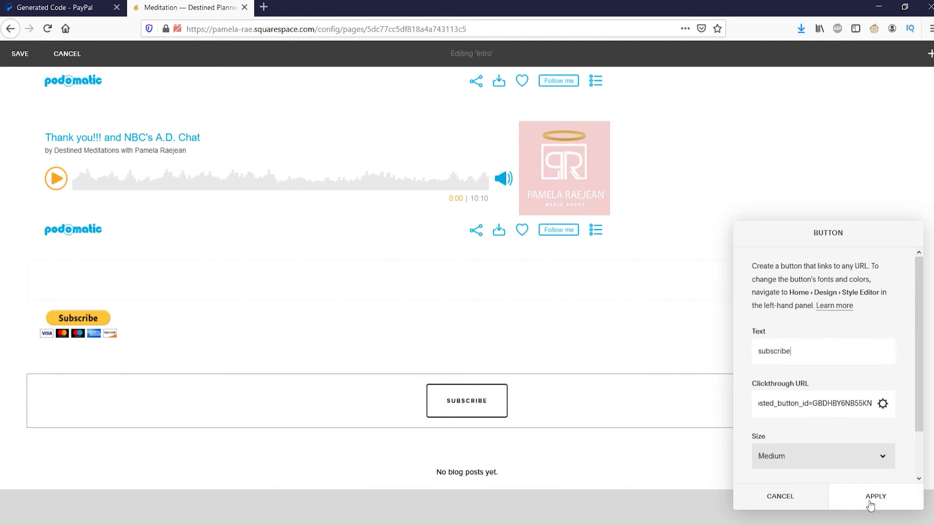
{"action": "left_click", "coordinate": [874, 497]}
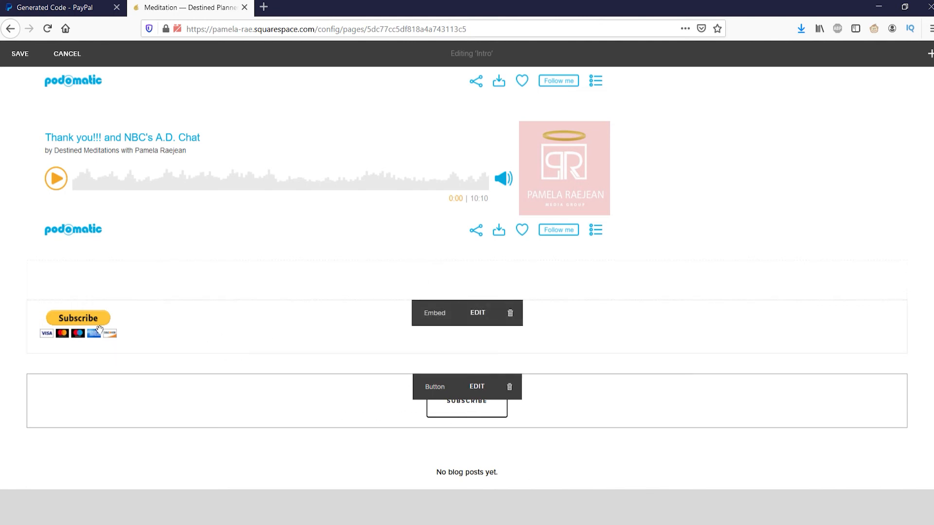
{"action": "left_click", "coordinate": [22, 55]}
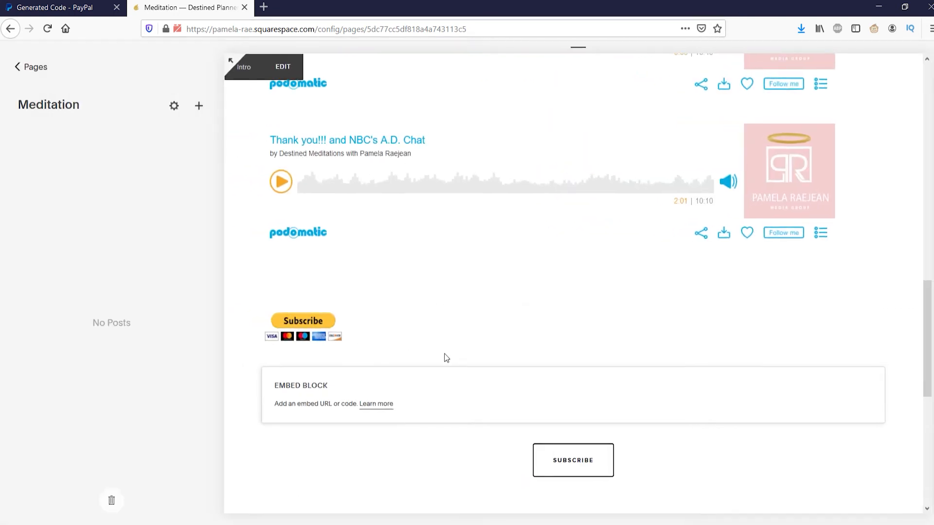
Test the embedded PayPal Subscribe button and the linked subscribe button on the saved Meditation page by opening each one's PayPal checkout
{"action": "left_click", "coordinate": [307, 323]}
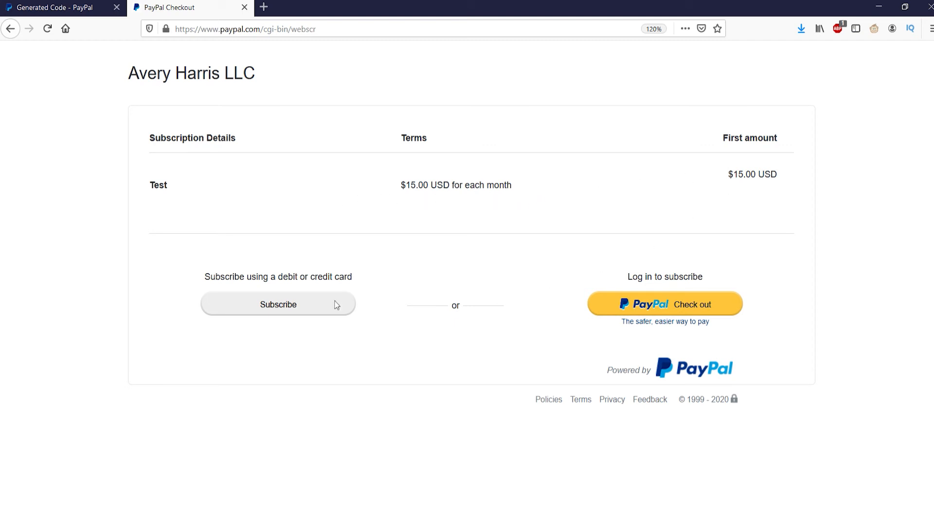
{"action": "key", "text": "alt+Left"}
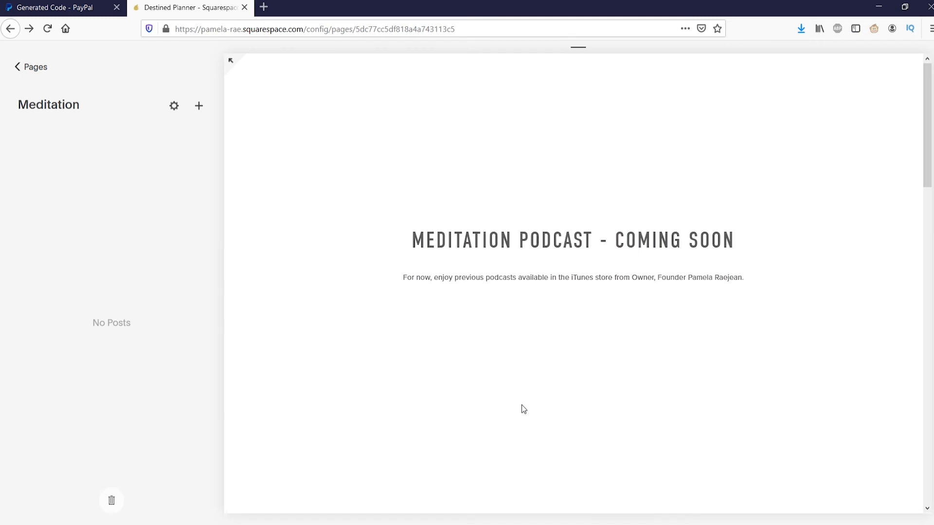
{"action": "scroll", "coordinate": [607, 355], "scroll_direction": "down", "scroll_amount": 15}
{"action": "scroll", "coordinate": [603, 360], "scroll_direction": "down", "scroll_amount": 3}
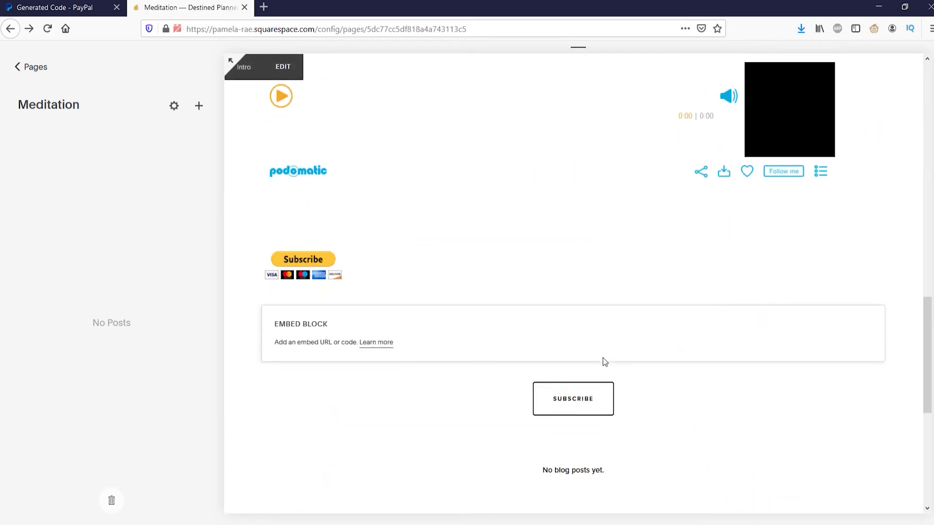
{"action": "left_click", "coordinate": [581, 400]}
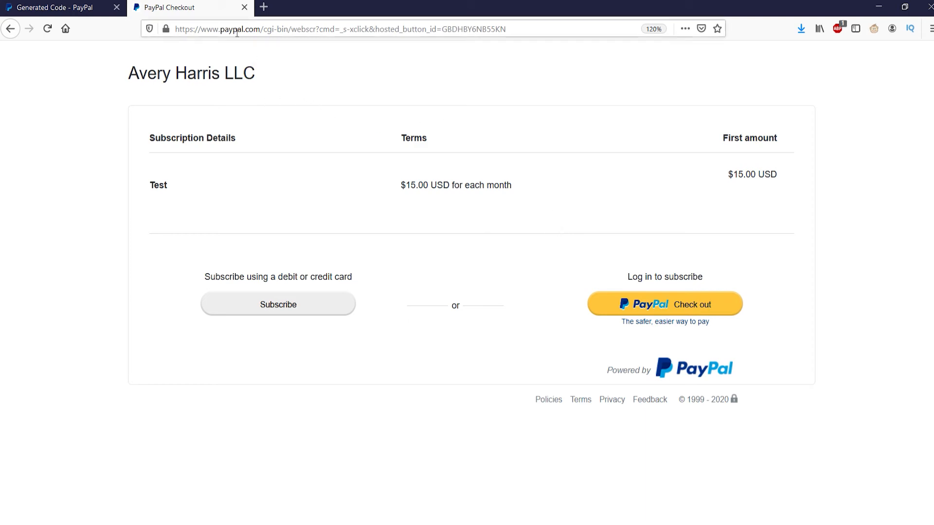
{"action": "left_click", "coordinate": [244, 7]}
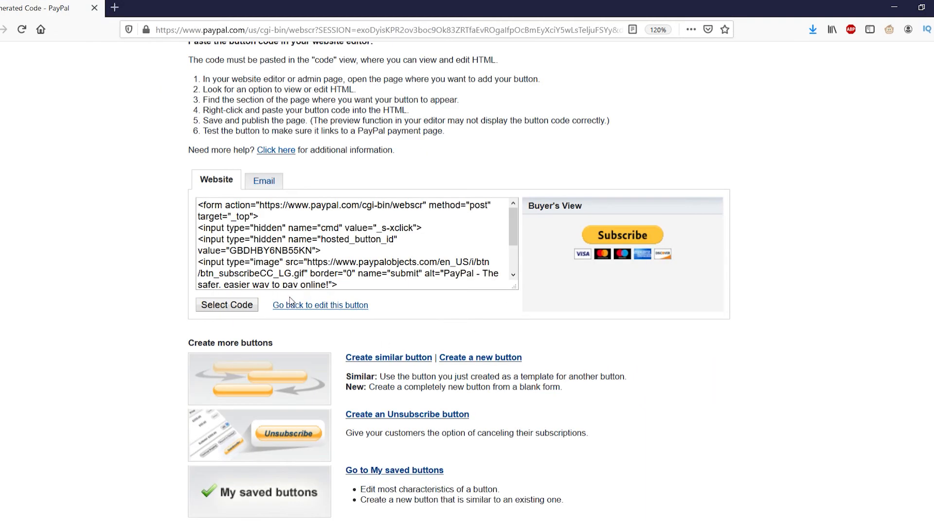
From PayPal's generated code page, create a standard-size PayPal Unsubscribe button and select its website code
{"action": "left_click", "coordinate": [427, 417]}
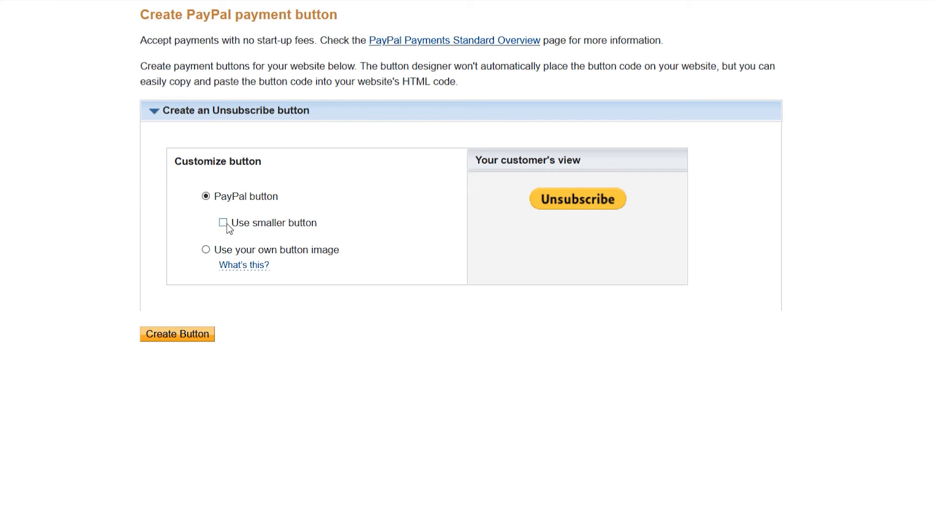
{"action": "left_click", "coordinate": [193, 339]}
{"action": "scroll", "coordinate": [187, 314], "scroll_direction": "down", "scroll_amount": 2}
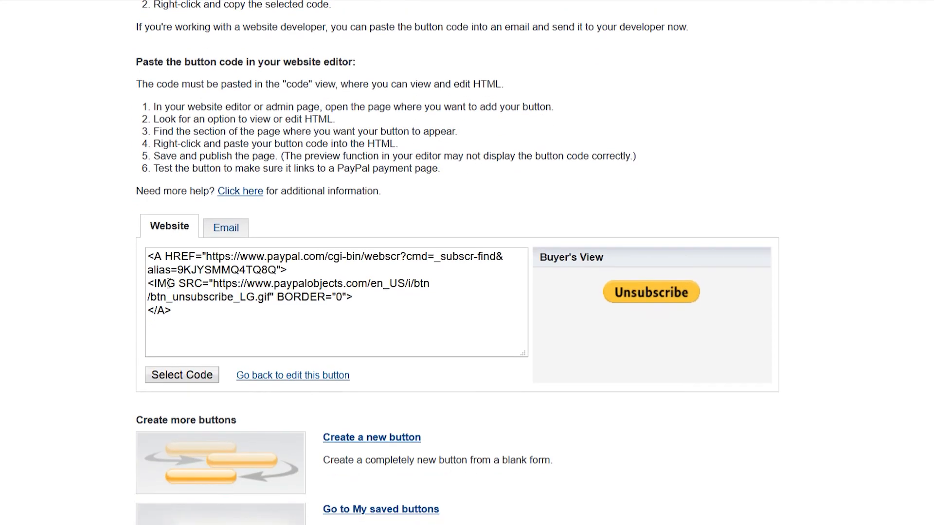
{"action": "left_click_drag", "start_coordinate": [179, 325], "coordinate": [139, 245]}
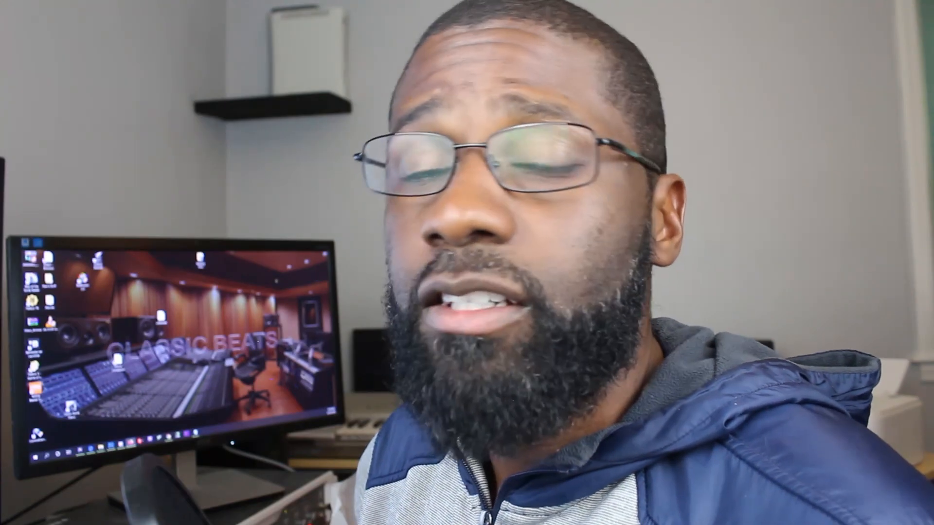